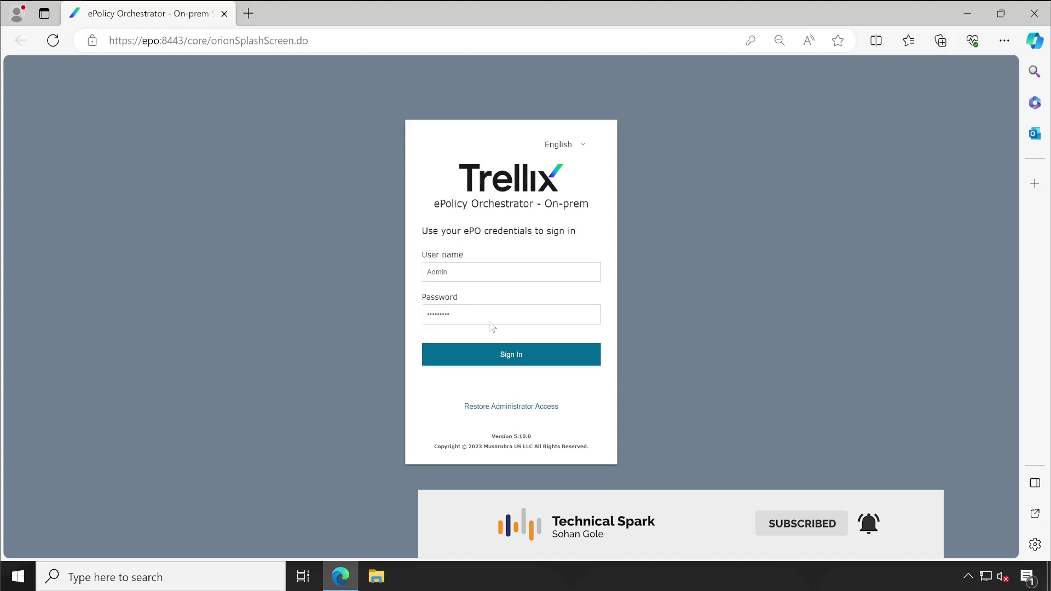
# Sign in to ePO and read the Adaptive Threat Protection dashboard descriptions in the Dashboards list.
pyautogui.click(509, 354)
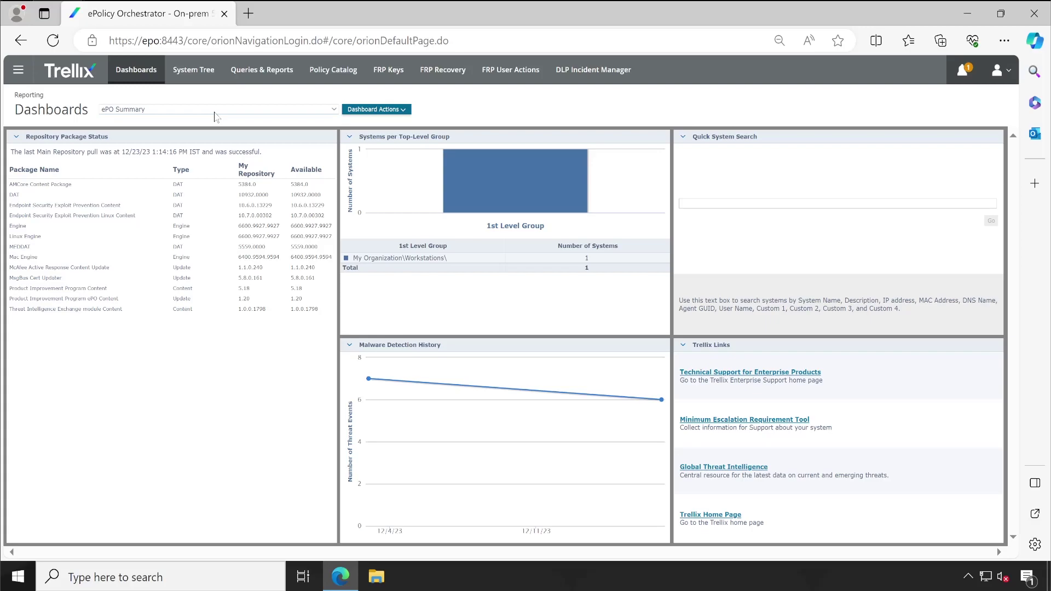
pyautogui.click(214, 112)
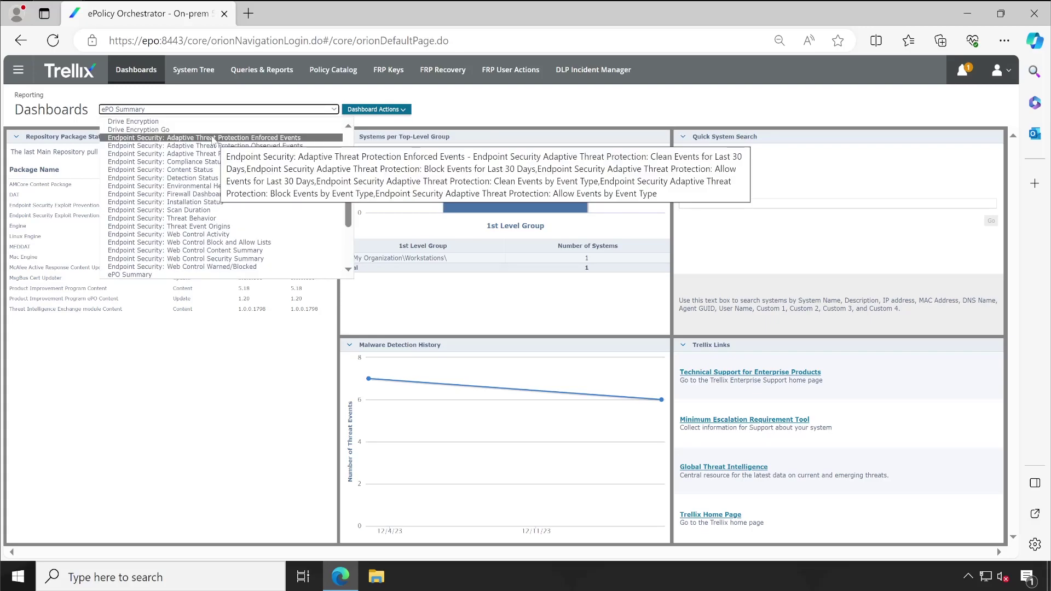
pyautogui.scroll(-1, 181, 219)
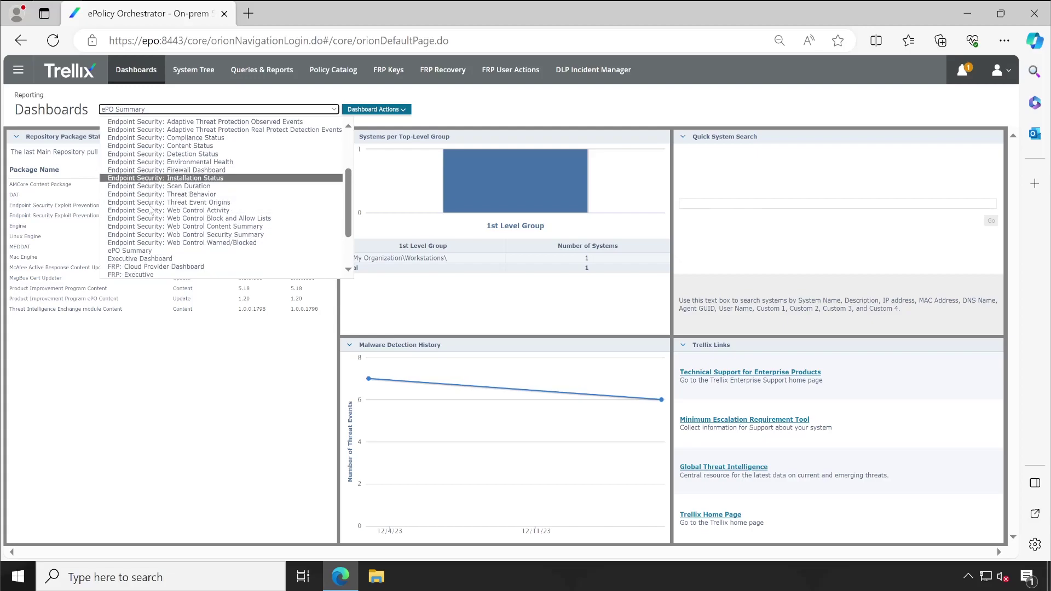
pyautogui.scroll(-2, 161, 245)
pyautogui.scroll(3, 160, 246)
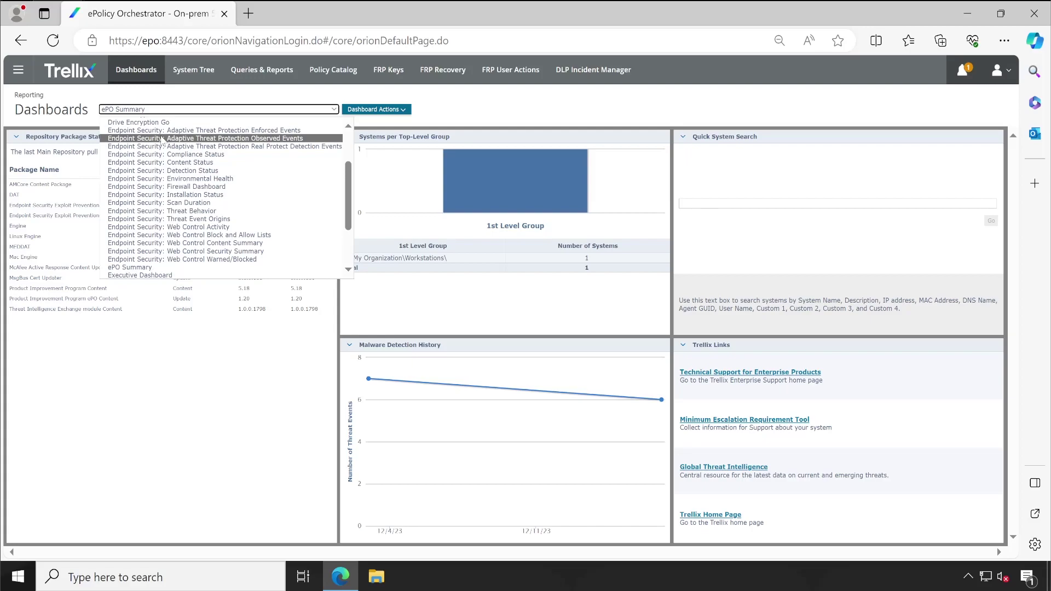
pyautogui.moveTo(162, 134)
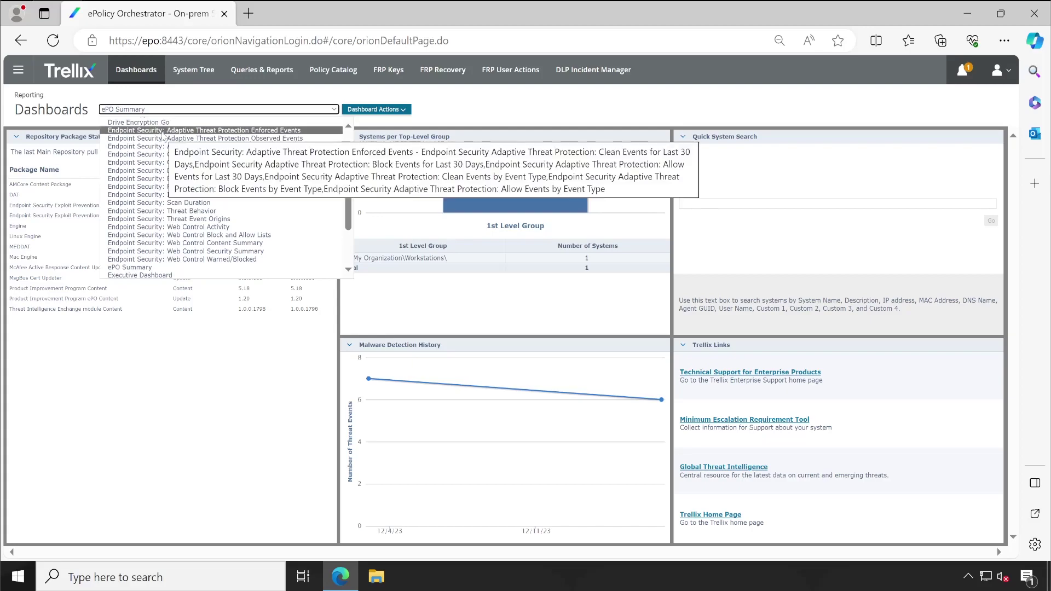
pyautogui.moveTo(208, 141)
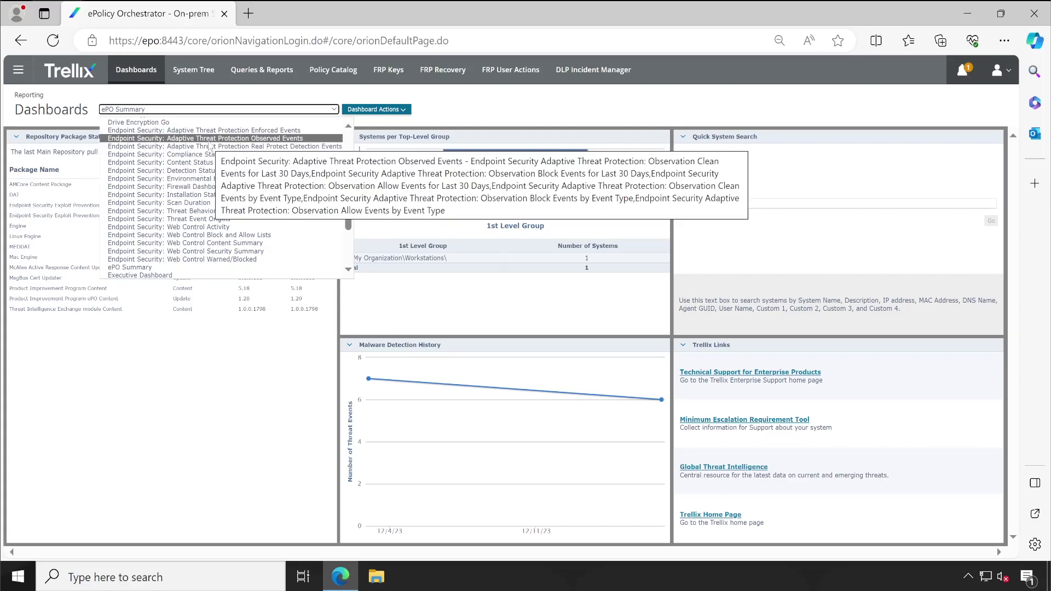
# Open Adaptive Threat Protection Observed Events, then switch to Enforced Events and inspect its charts.
pyautogui.click(272, 138)
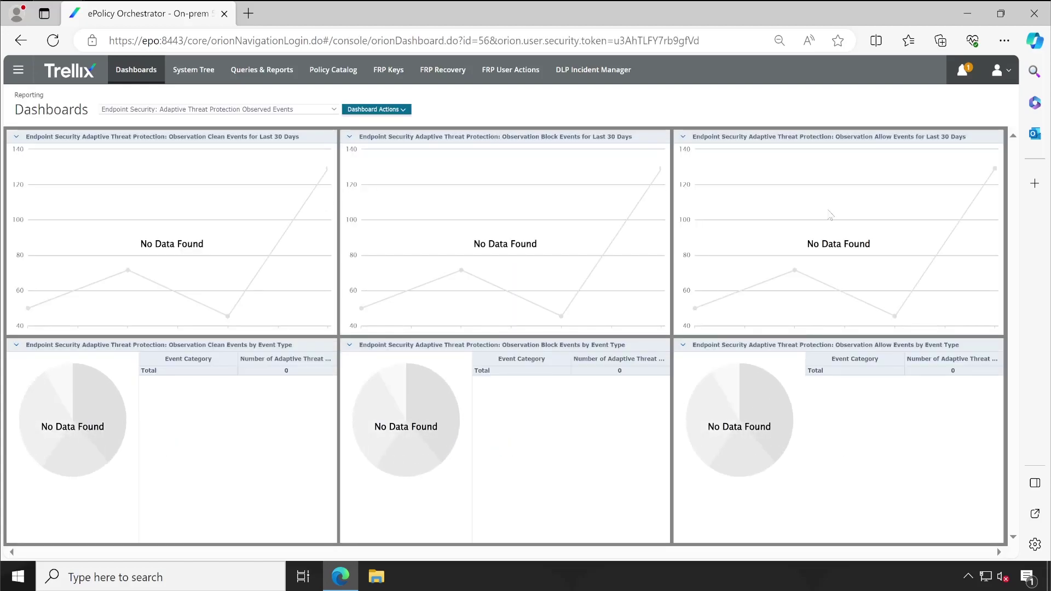
pyautogui.click(241, 110)
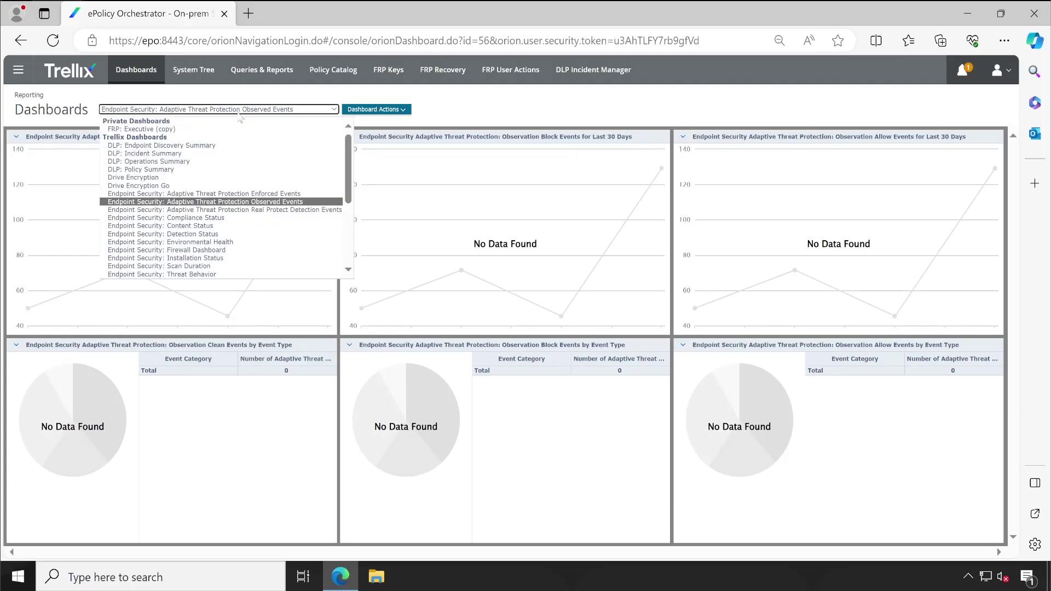
pyautogui.click(277, 196)
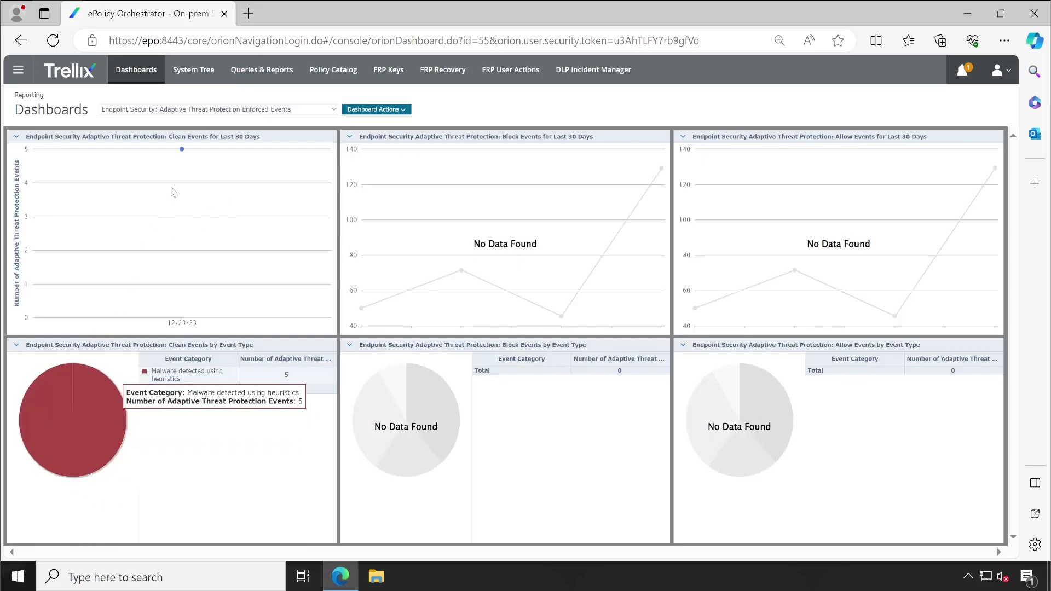
pyautogui.moveTo(182, 153)
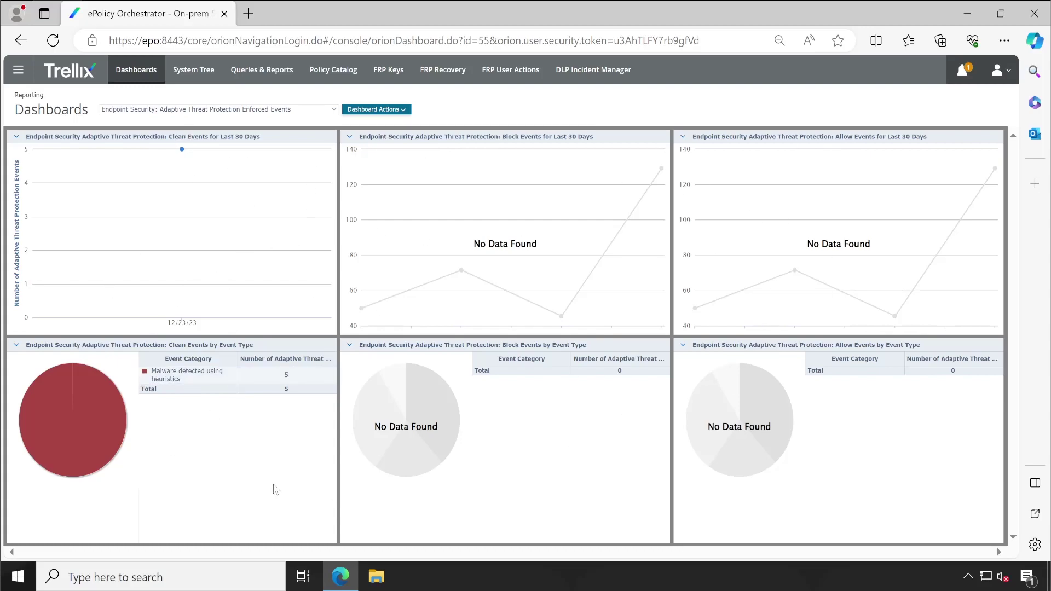
pyautogui.moveTo(162, 384)
# Switch the dashboard to Endpoint Security: Detection Status.
pyautogui.click(18, 70)
pyautogui.click(439, 90)
pyautogui.click(197, 112)
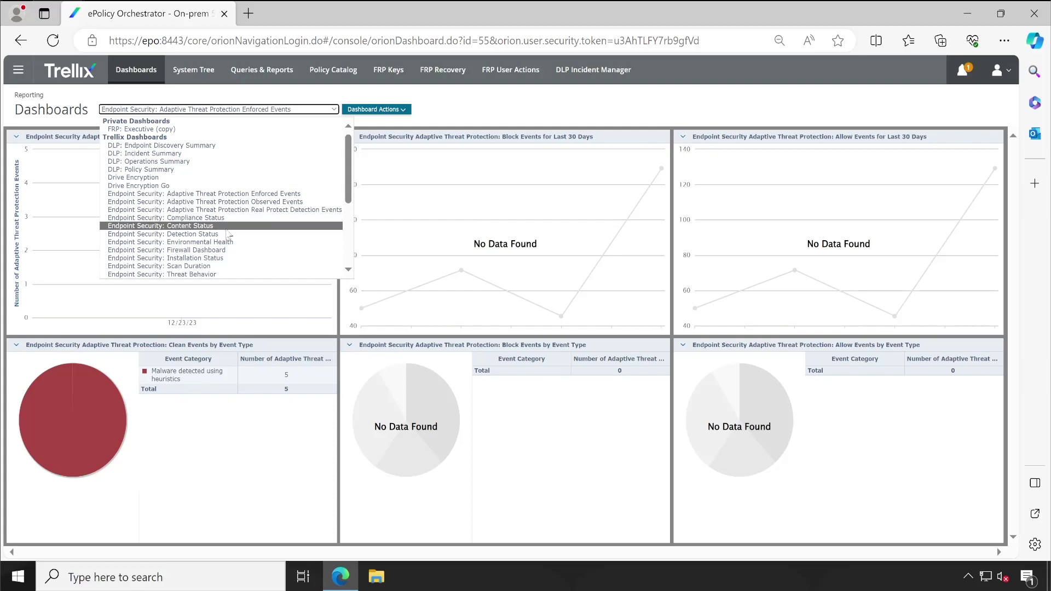
pyautogui.scroll(-2, 229, 241)
pyautogui.scroll(-1, 227, 240)
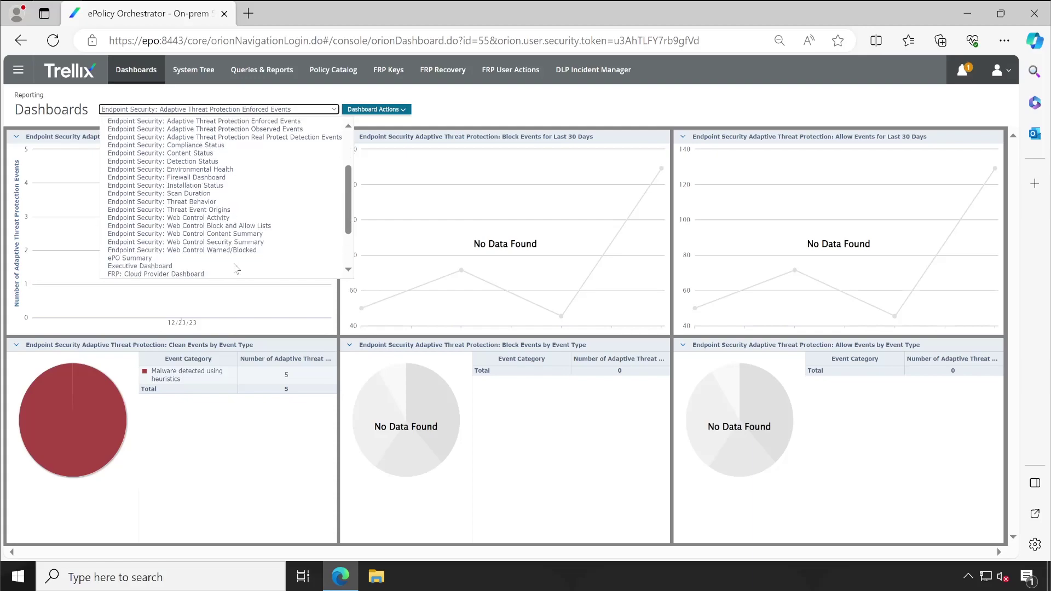
pyautogui.scroll(1, 216, 208)
pyautogui.click(208, 180)
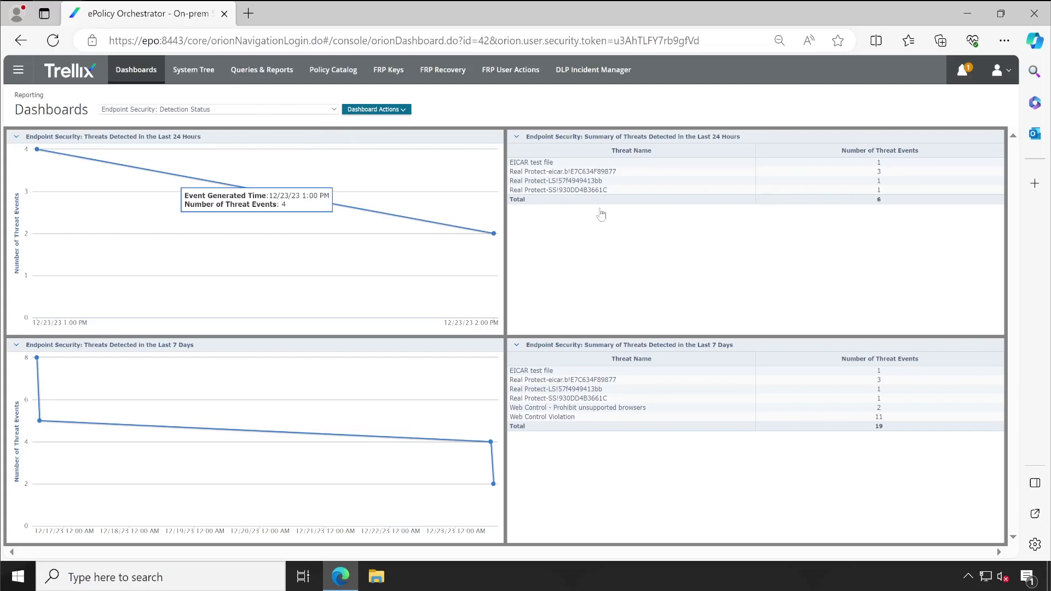
# Look at the Dashboard Actions options (New, Duplicate, Import, Export) and close them unused.
pyautogui.click(211, 113)
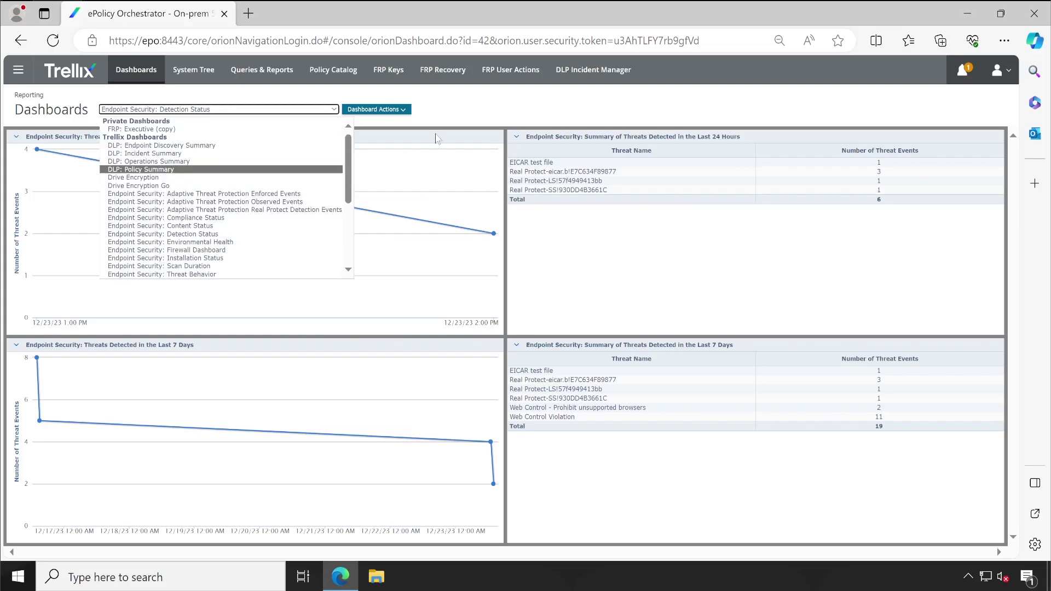
pyautogui.click(520, 104)
pyautogui.click(376, 109)
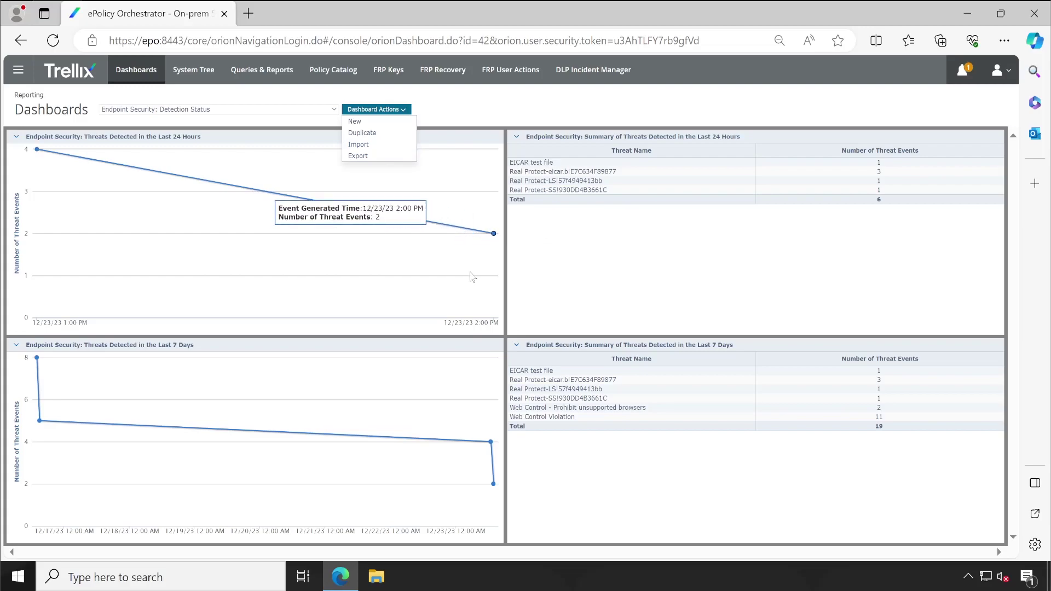
pyautogui.click(493, 116)
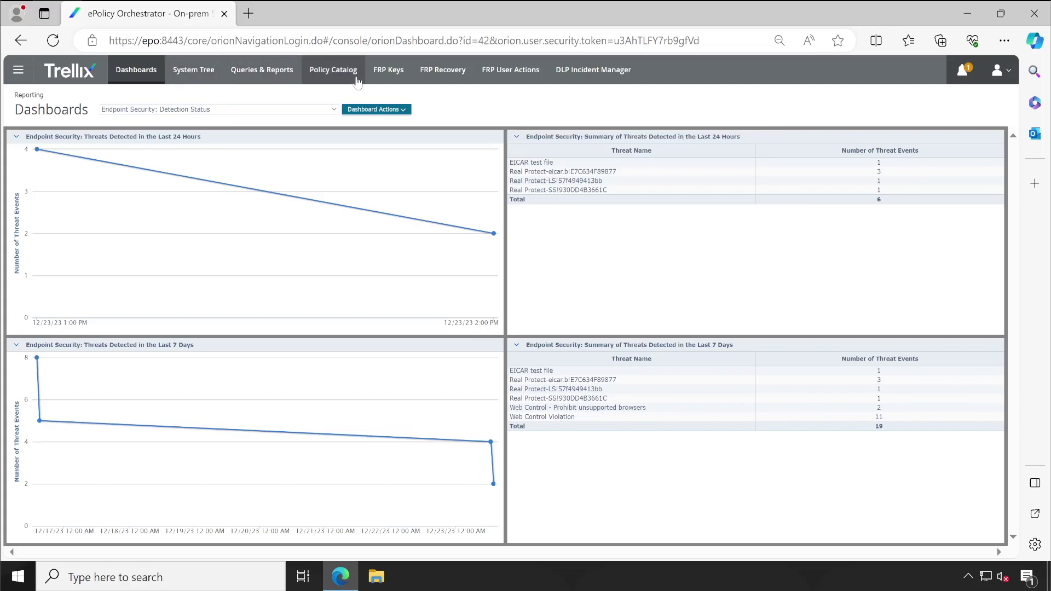
# Open Queries & Reports, then view the Threat Event Log with the Last 30 days preset.
pyautogui.click(250, 80)
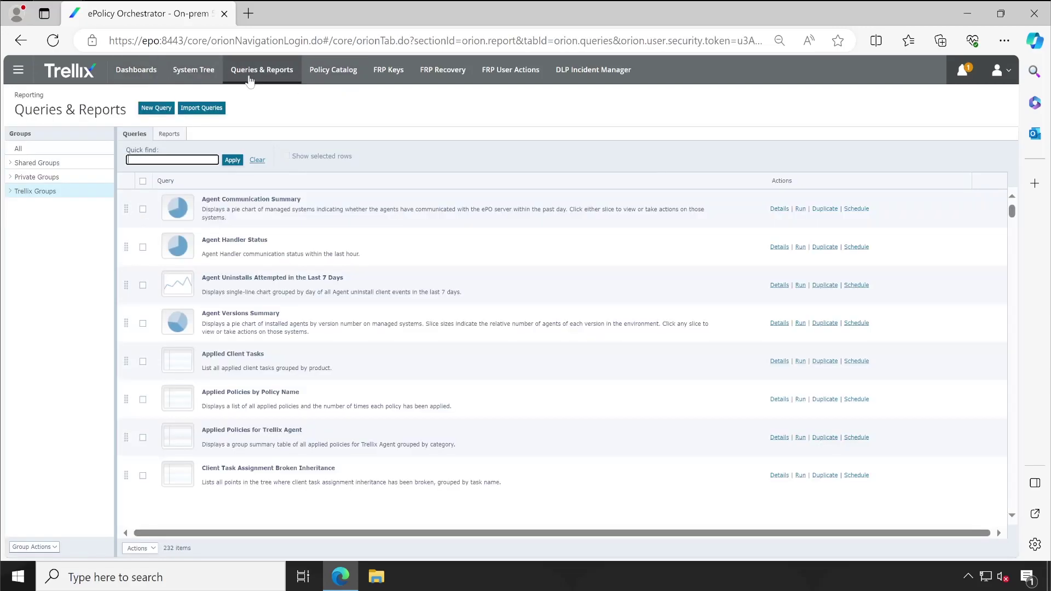
pyautogui.click(18, 70)
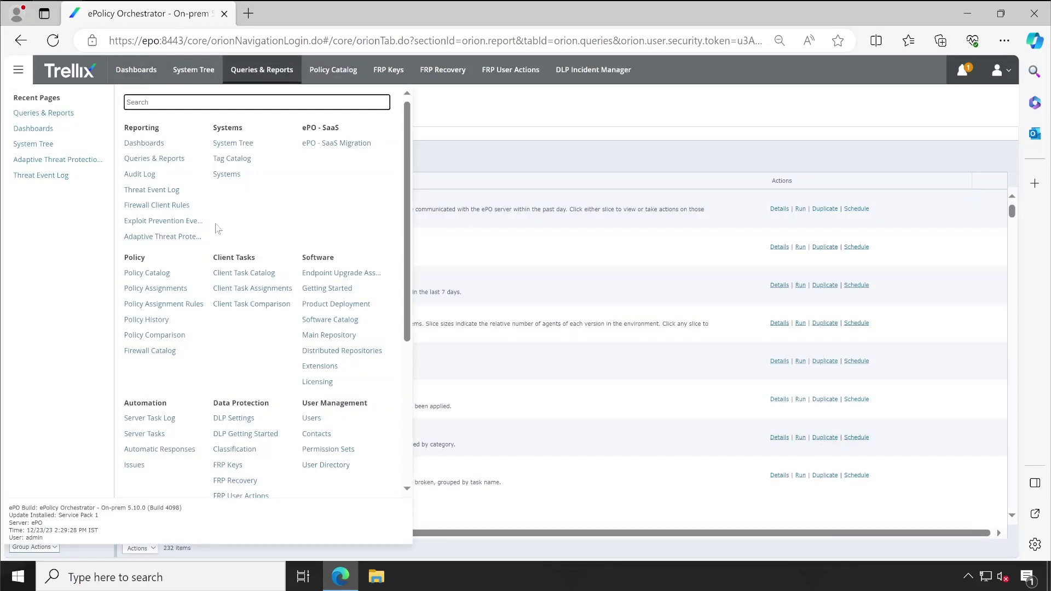
pyautogui.click(151, 190)
pyautogui.click(53, 158)
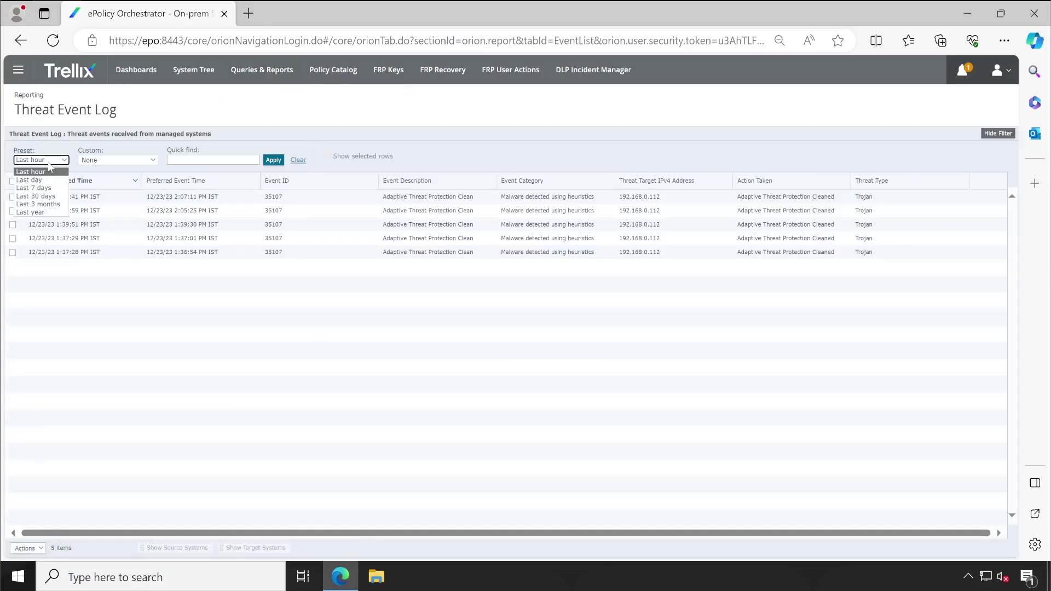
pyautogui.click(53, 199)
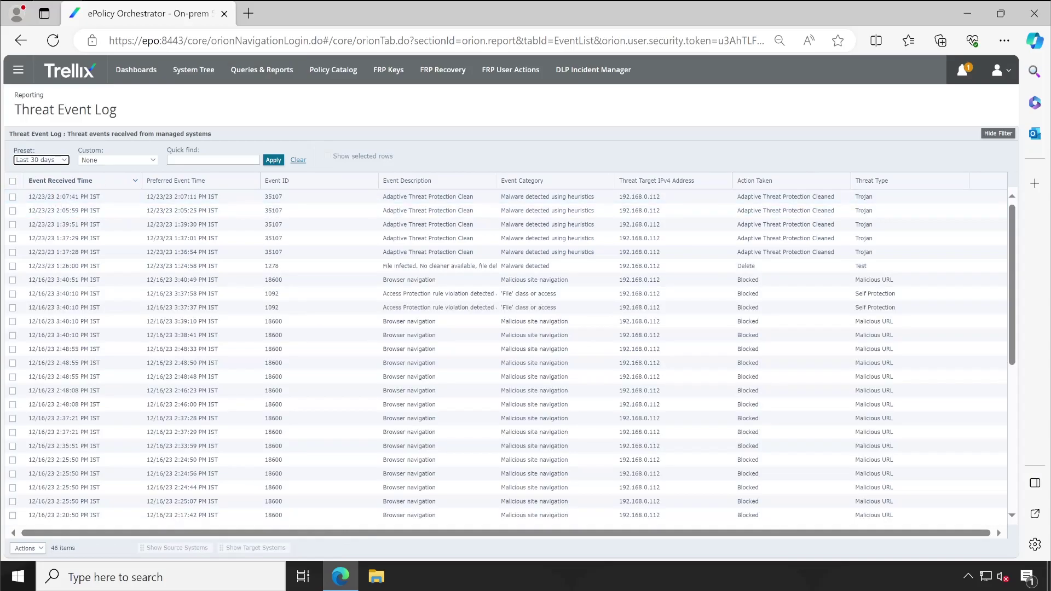
pyautogui.scroll(-10, 294, 299)
pyautogui.scroll(6, 296, 300)
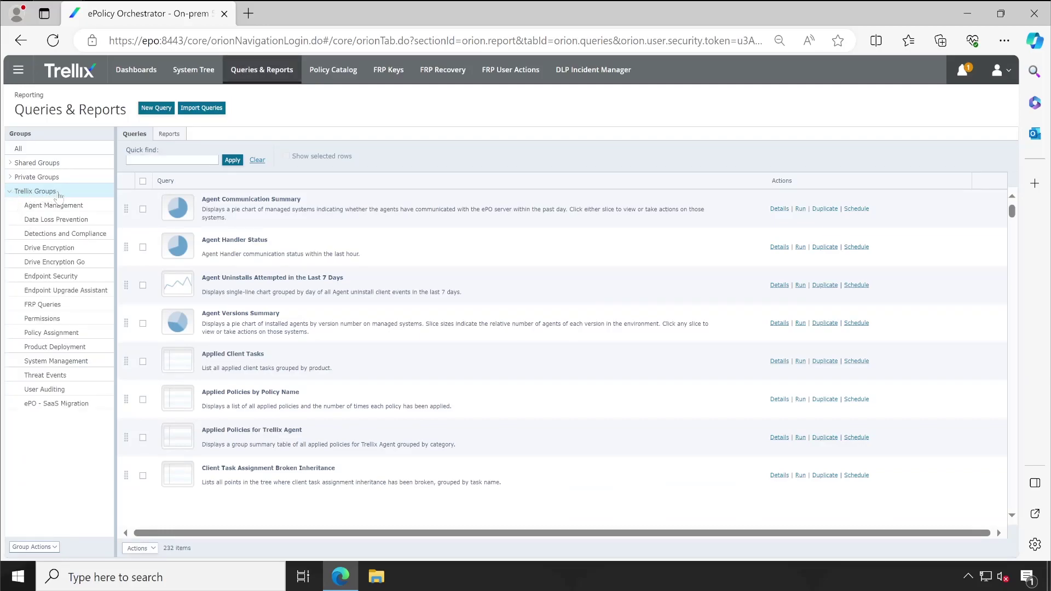
# Filter to the Endpoint Security group and scroll to Real Protect Detection Events for Last 30 Days.
pyautogui.click(54, 277)
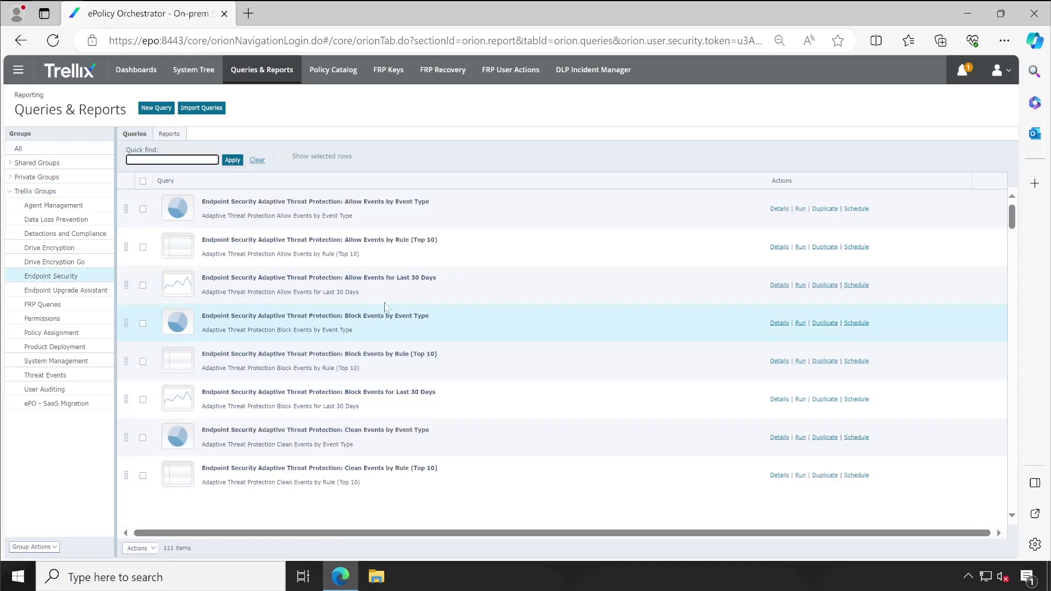
pyautogui.scroll(-10, 375, 377)
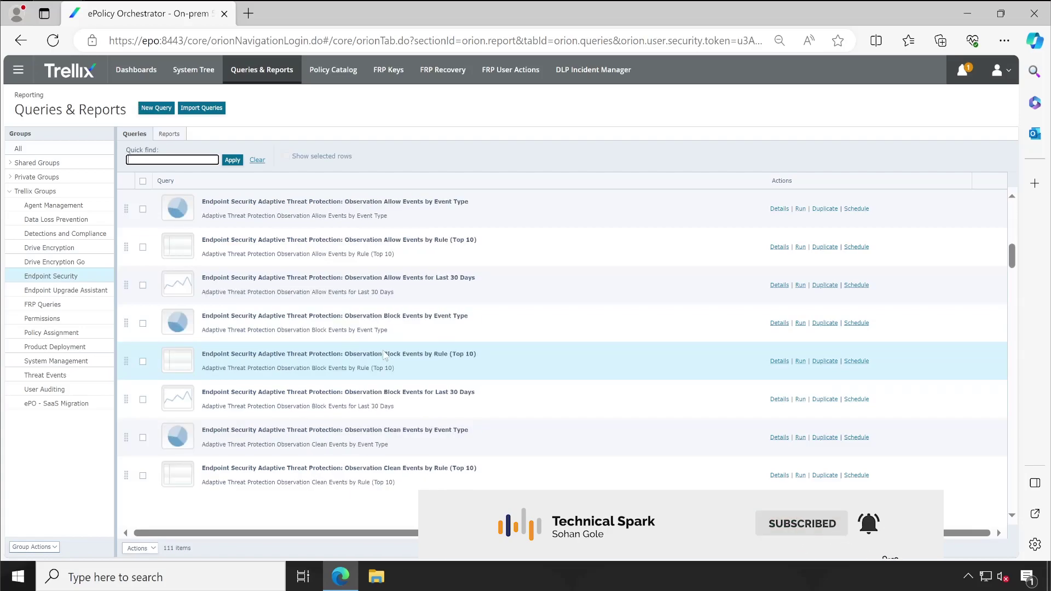
pyautogui.scroll(-3, 385, 355)
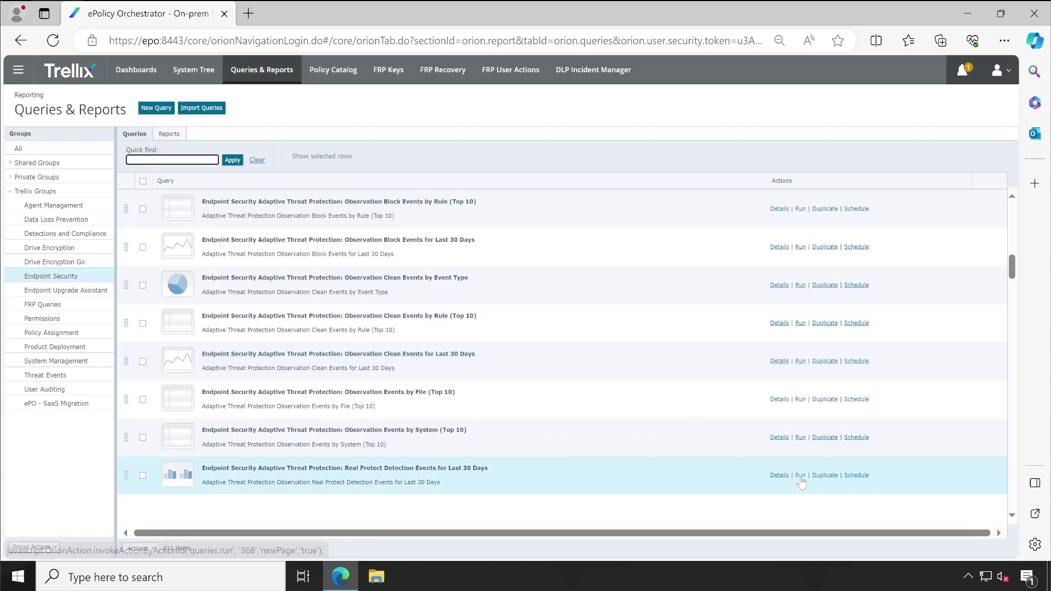
pyautogui.click(800, 476)
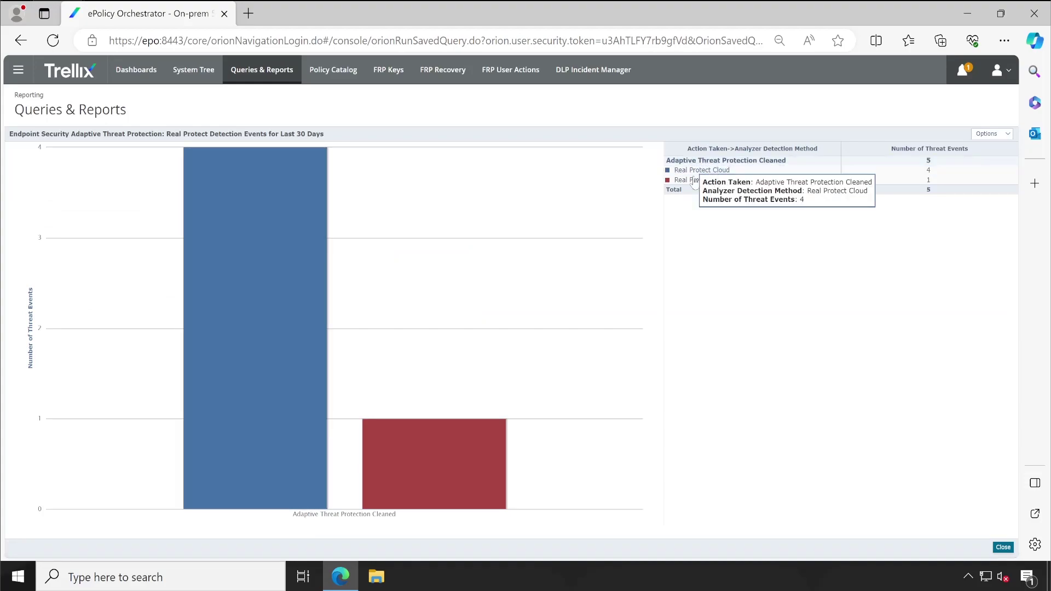
pyautogui.moveTo(859, 188)
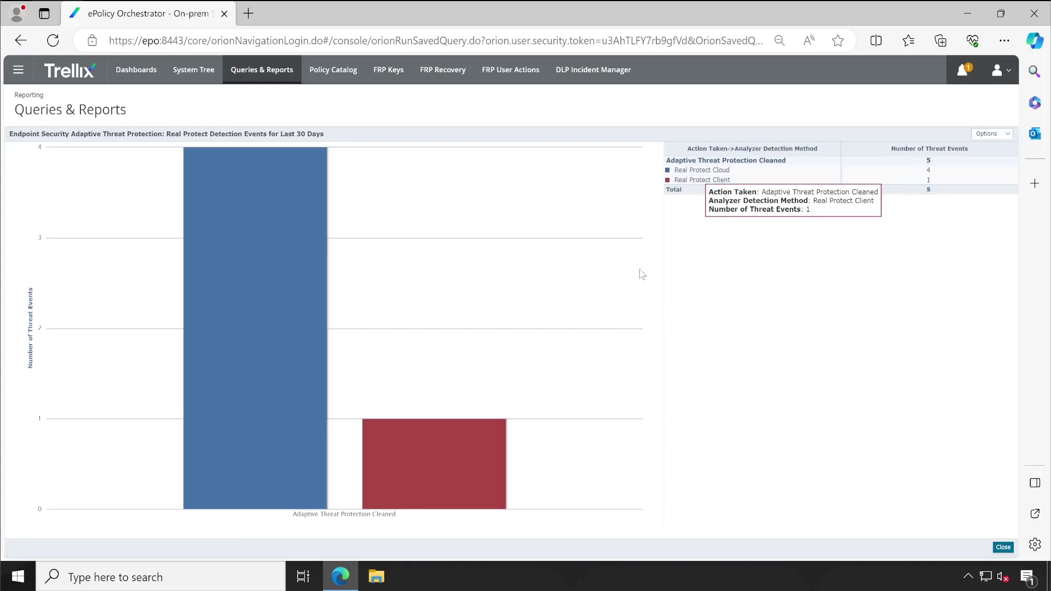
pyautogui.click(695, 171)
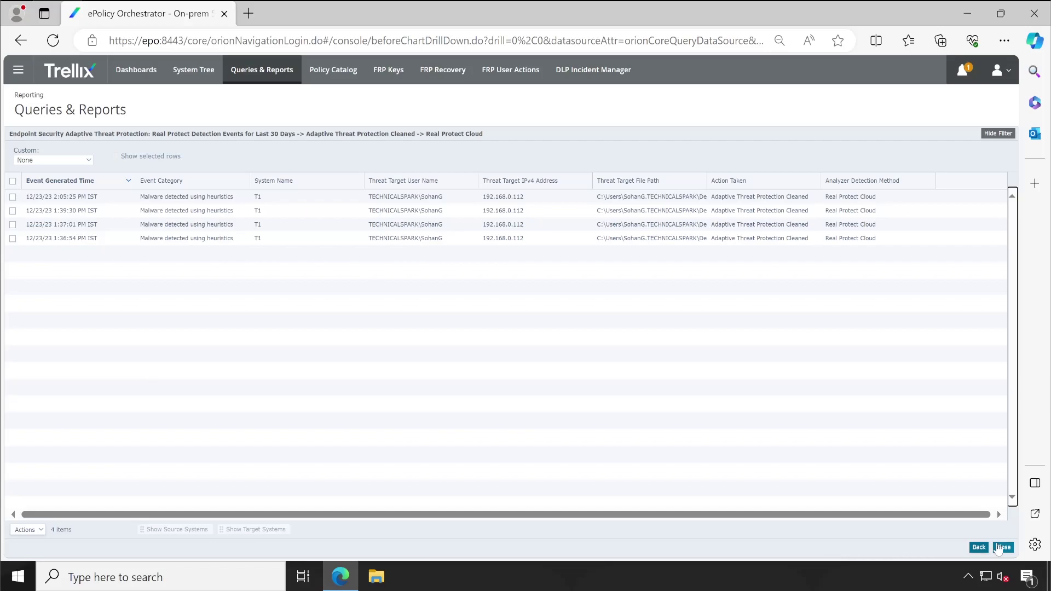
pyautogui.click(979, 547)
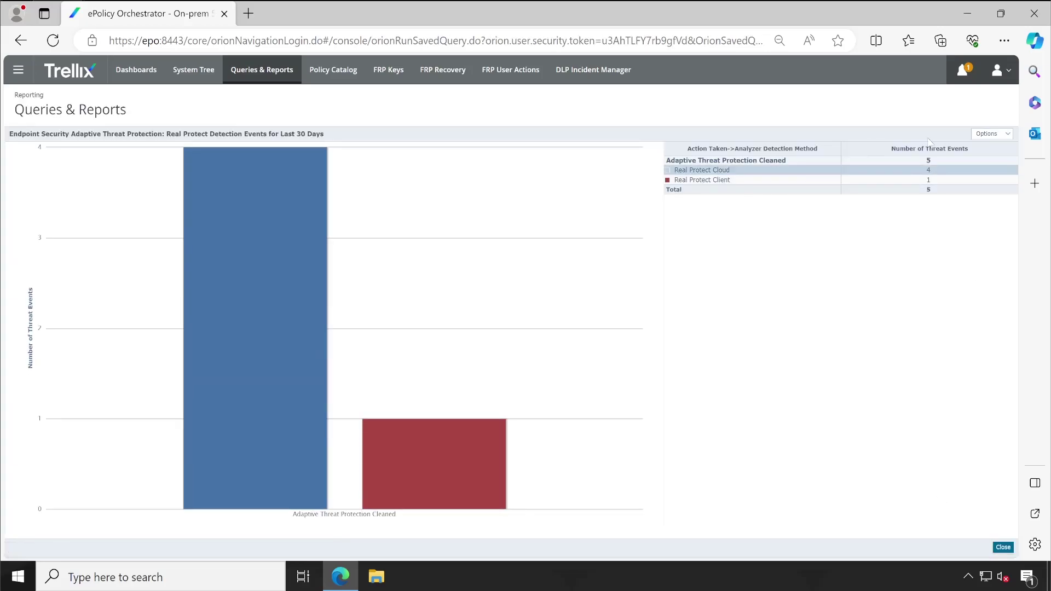
pyautogui.click(992, 138)
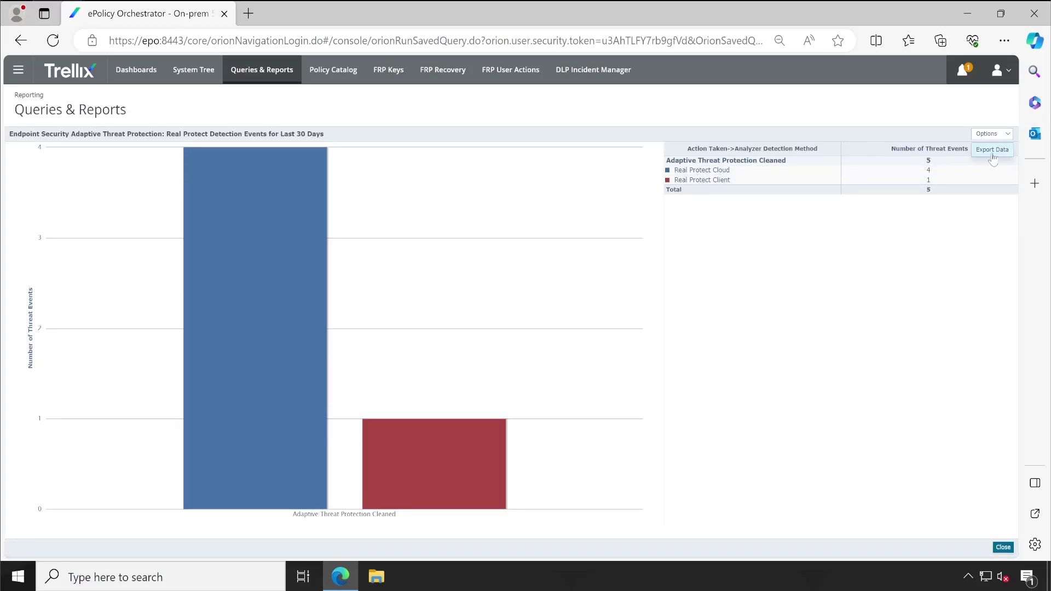
# Close the report, scroll down to Web Control, then back up to the Threat Prevention Top 10 queries.
pyautogui.moveTo(312, 303)
pyautogui.click(1003, 547)
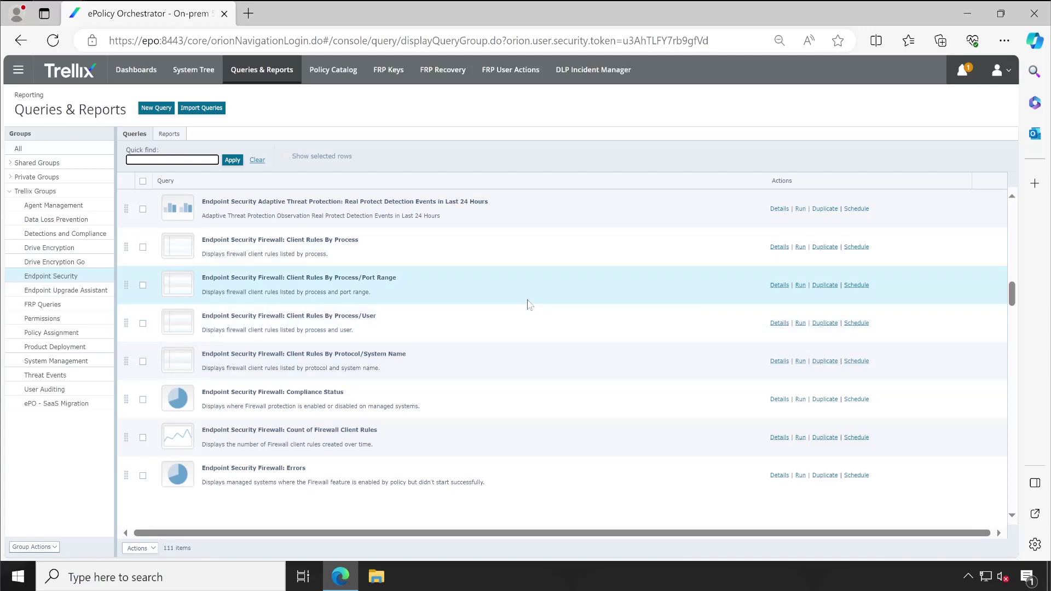
pyautogui.scroll(-4, 531, 306)
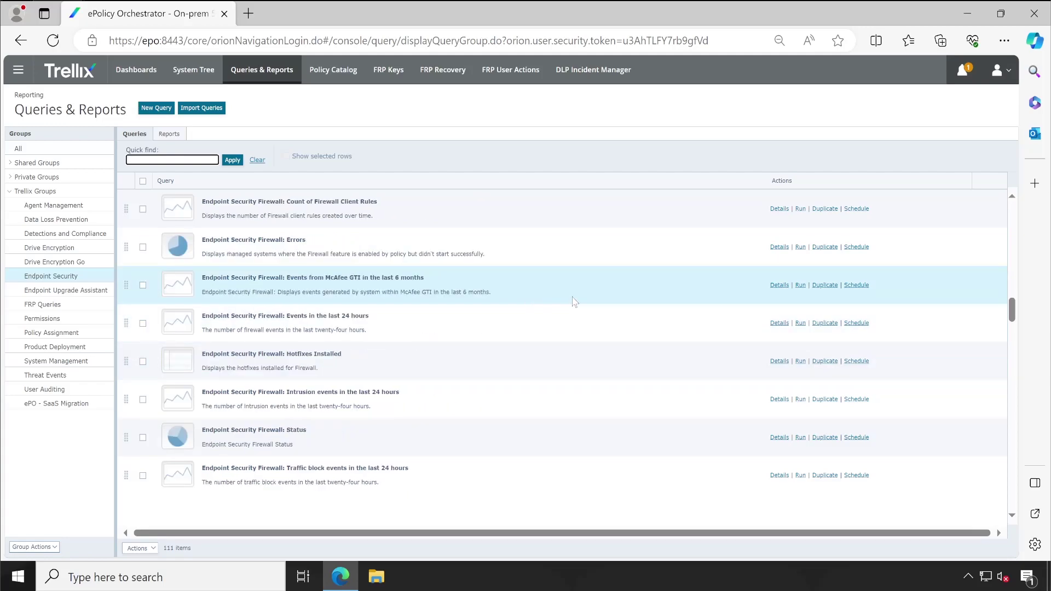
pyautogui.scroll(-12, 539, 346)
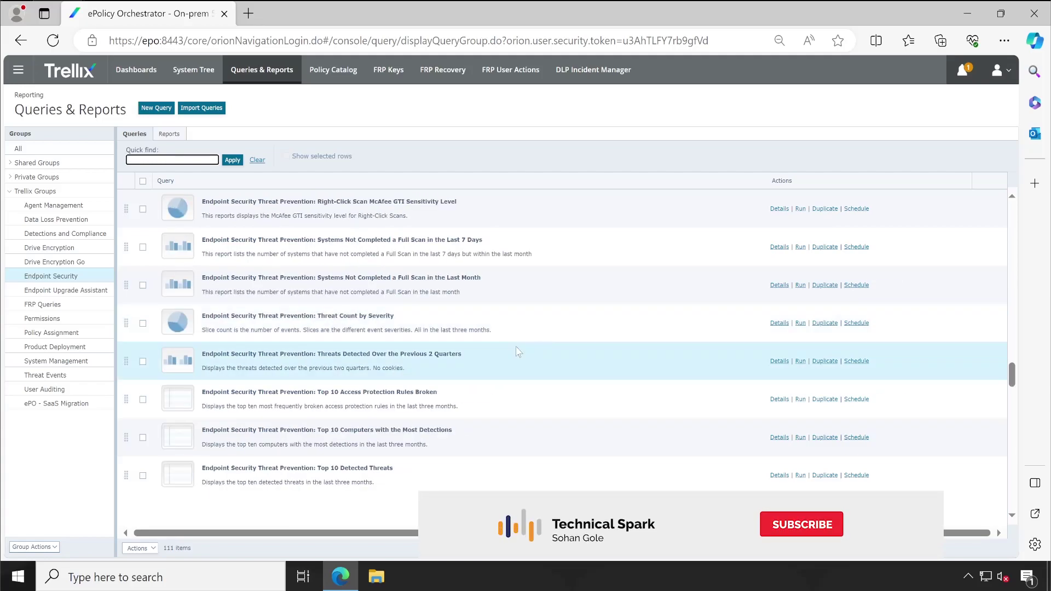
pyautogui.scroll(-5, 390, 321)
pyautogui.scroll(-10, 390, 321)
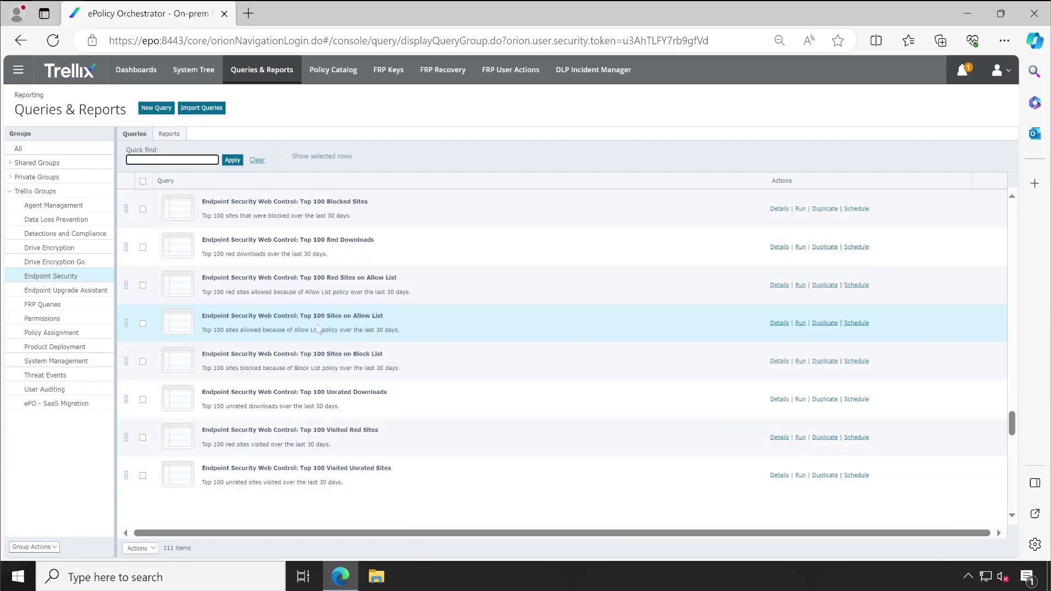
pyautogui.scroll(10, 319, 328)
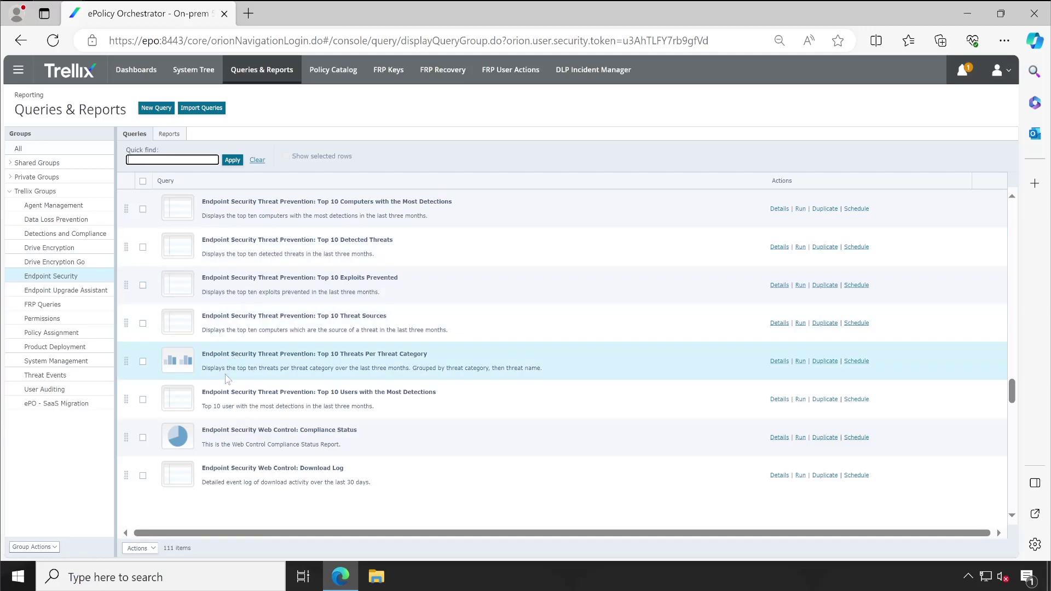
# Tick Top 10 Users with the Most Detections, try the Duplicate dialog's group options, then cancel.
pyautogui.click(142, 400)
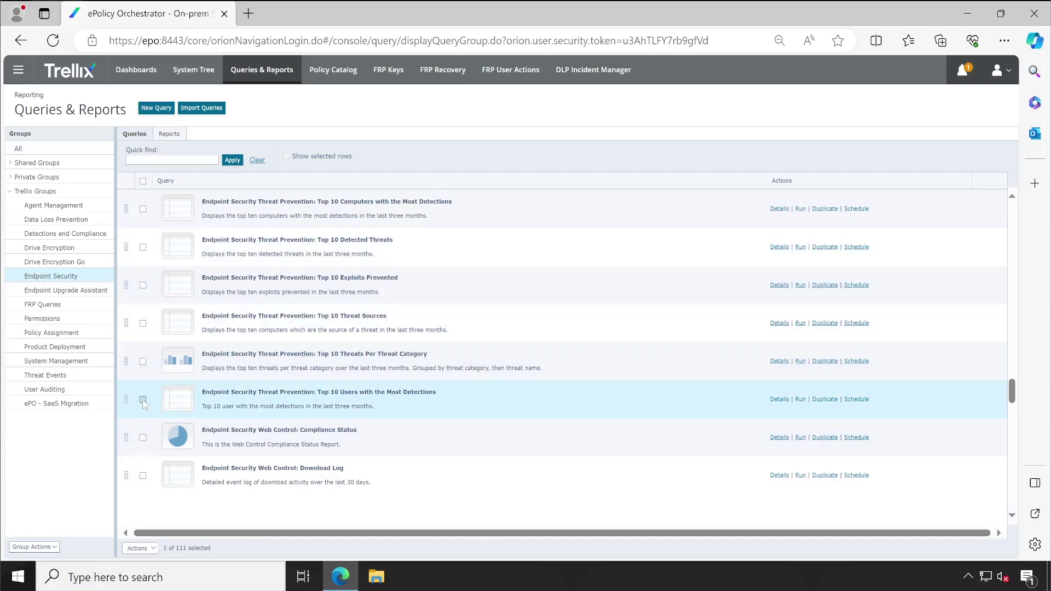
pyautogui.click(821, 400)
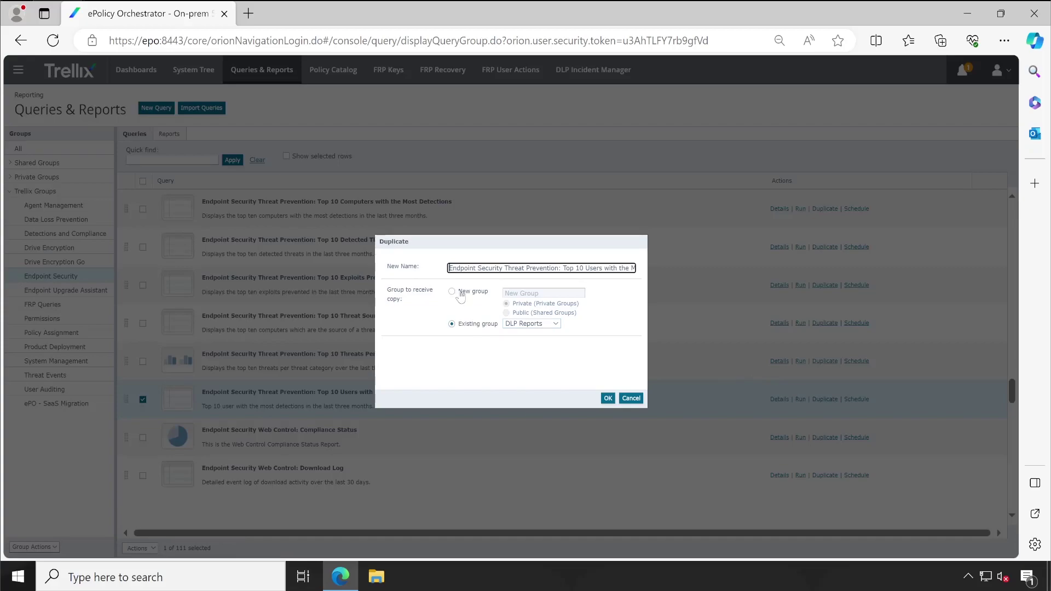
pyautogui.click(533, 326)
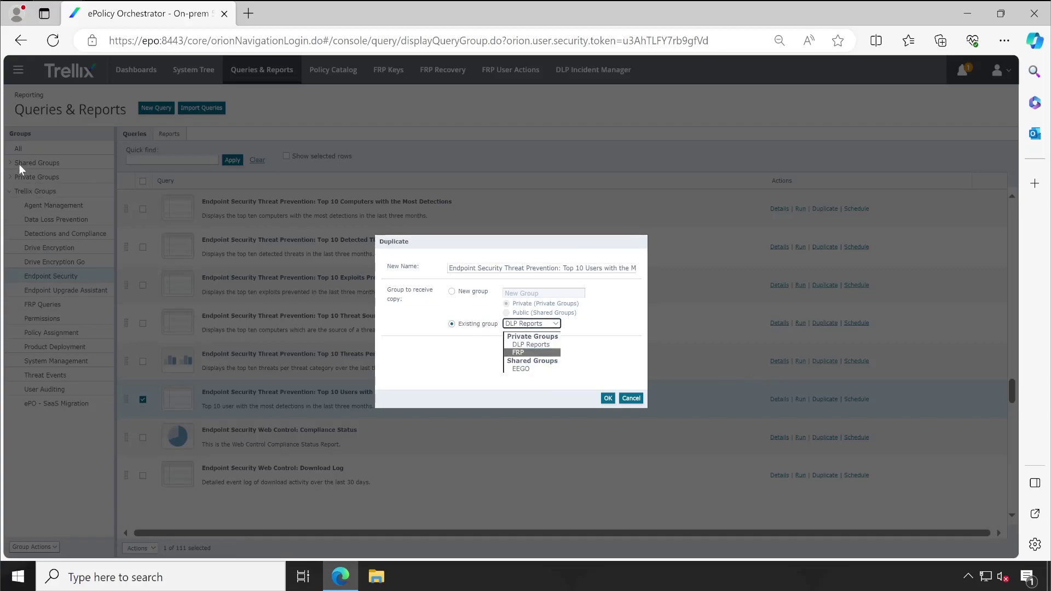
pyautogui.click(447, 358)
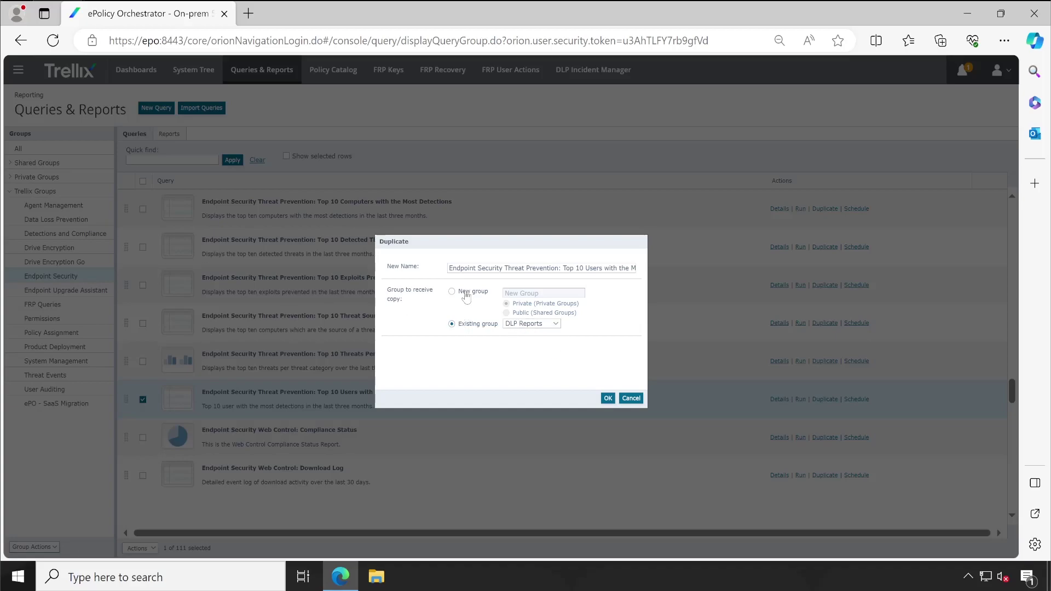
pyautogui.click(463, 292)
pyautogui.press('Tab')
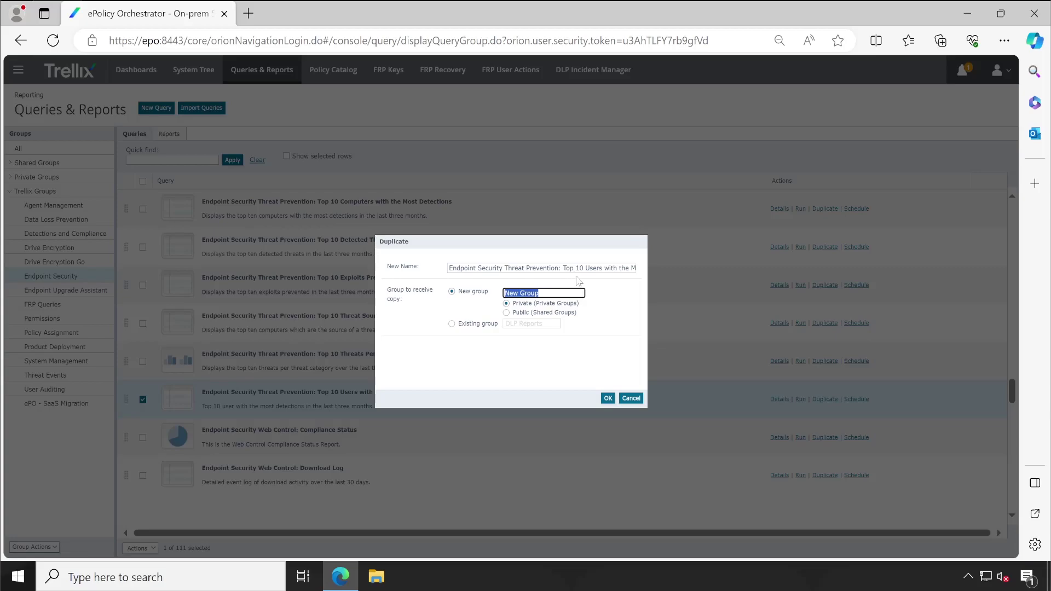
pyautogui.moveTo(583, 268); pyautogui.dragTo(722, 268)
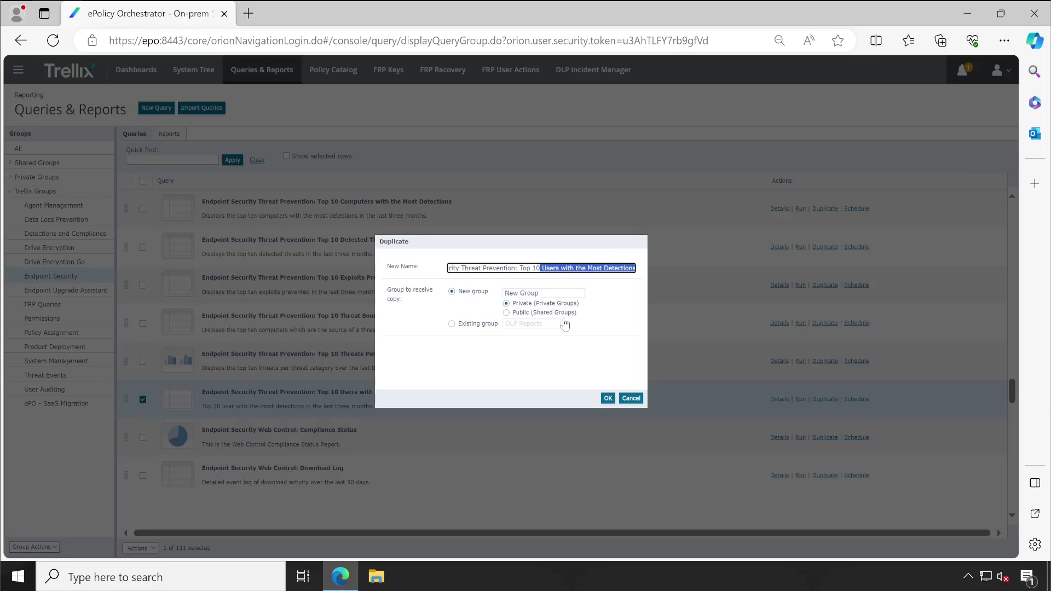
pyautogui.click(631, 398)
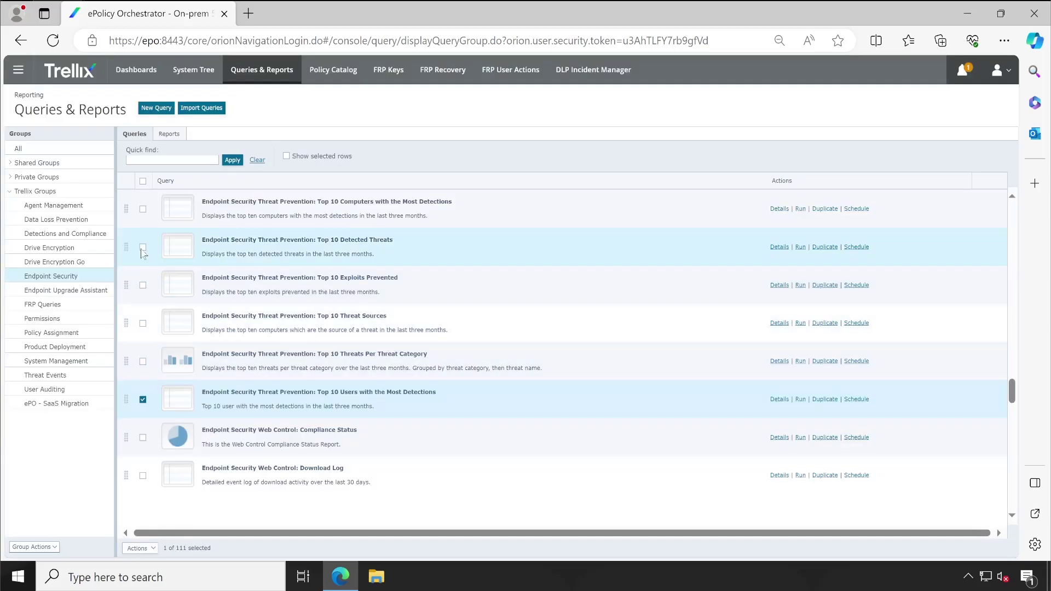
# Open the DLP Reports group, step into editing Number of Incidents per day, then cancel.
pyautogui.click(13, 178)
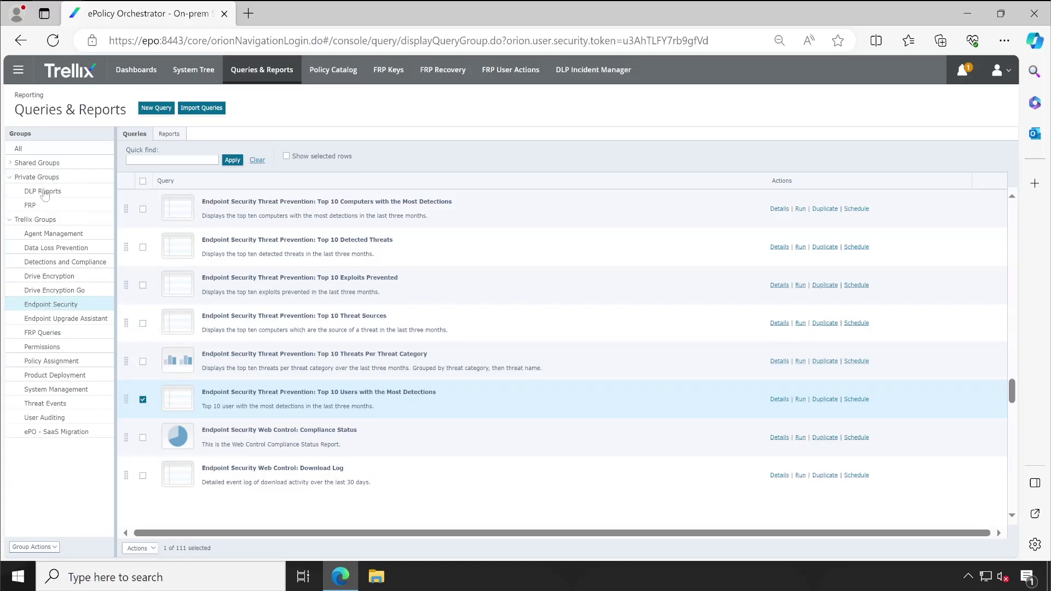
pyautogui.click(43, 192)
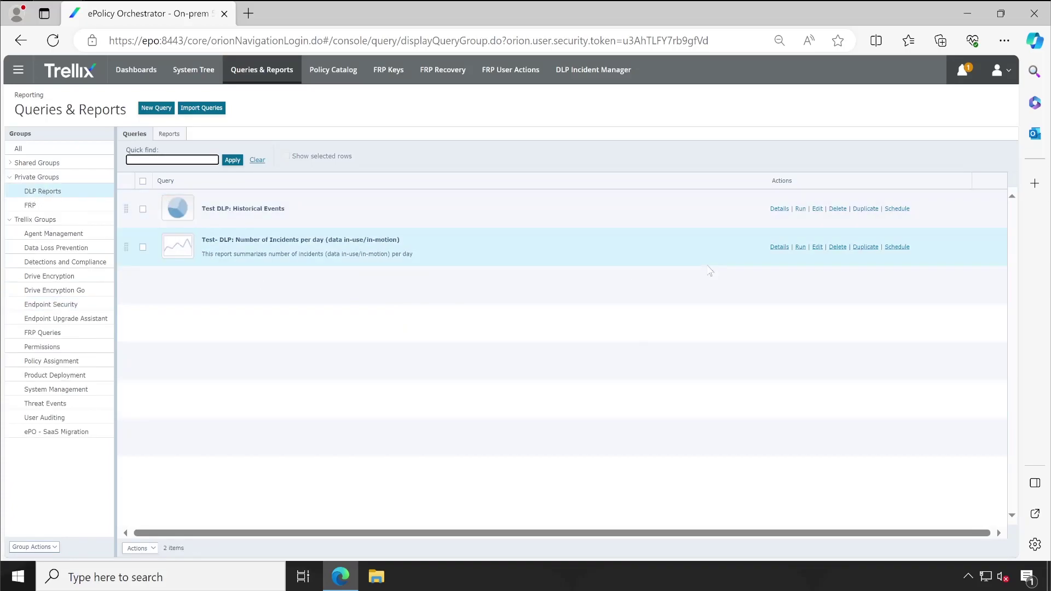
pyautogui.click(816, 247)
pyautogui.click(601, 137)
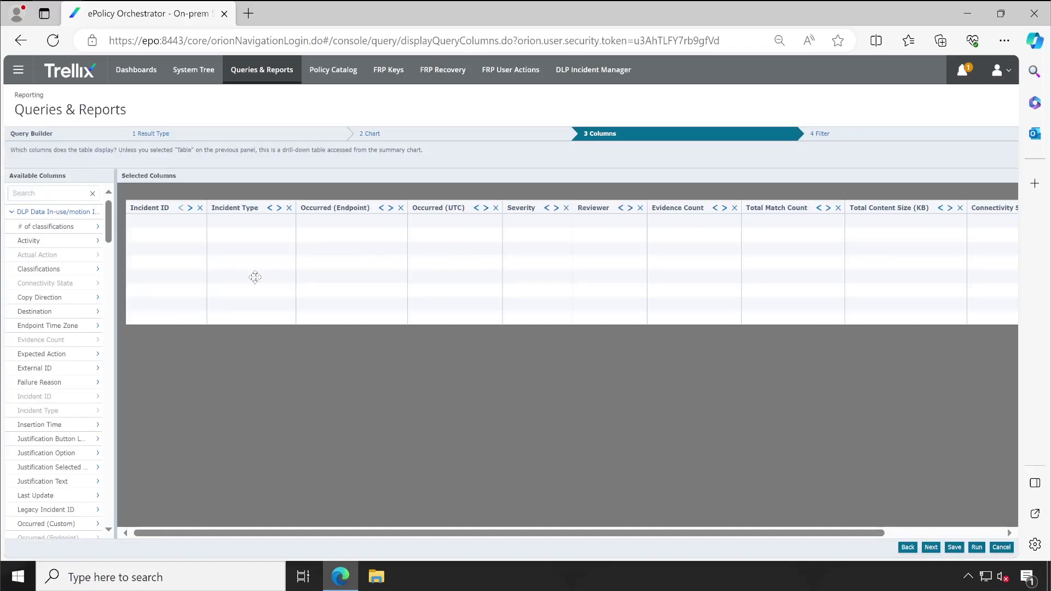
pyautogui.scroll(-1, 55, 263)
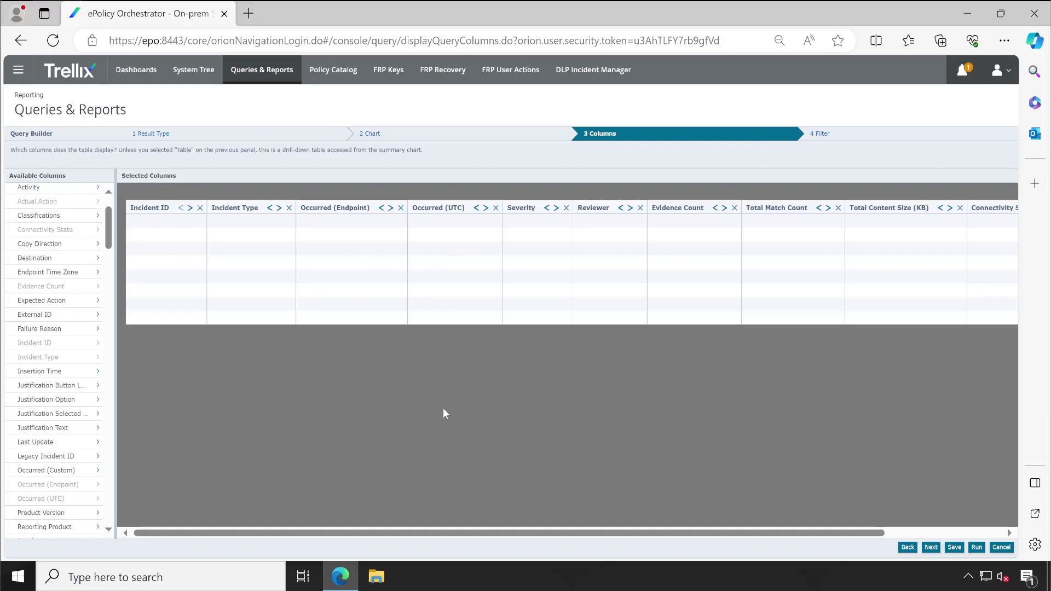
pyautogui.click(1002, 547)
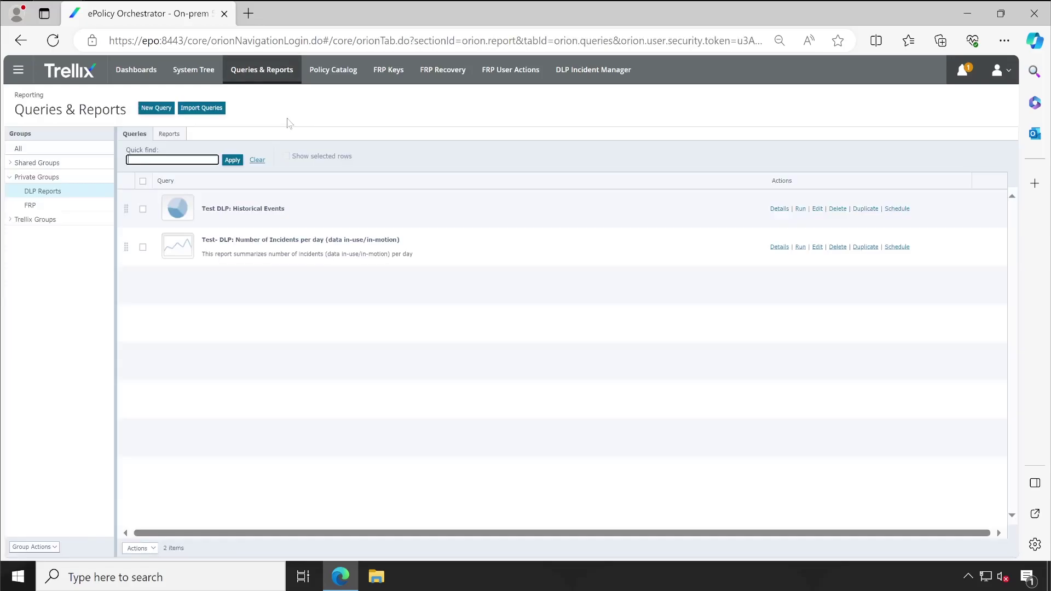
# Select Trellix Groups to list its 232 queries, starting with Agent Communication Summary.
pyautogui.click(44, 220)
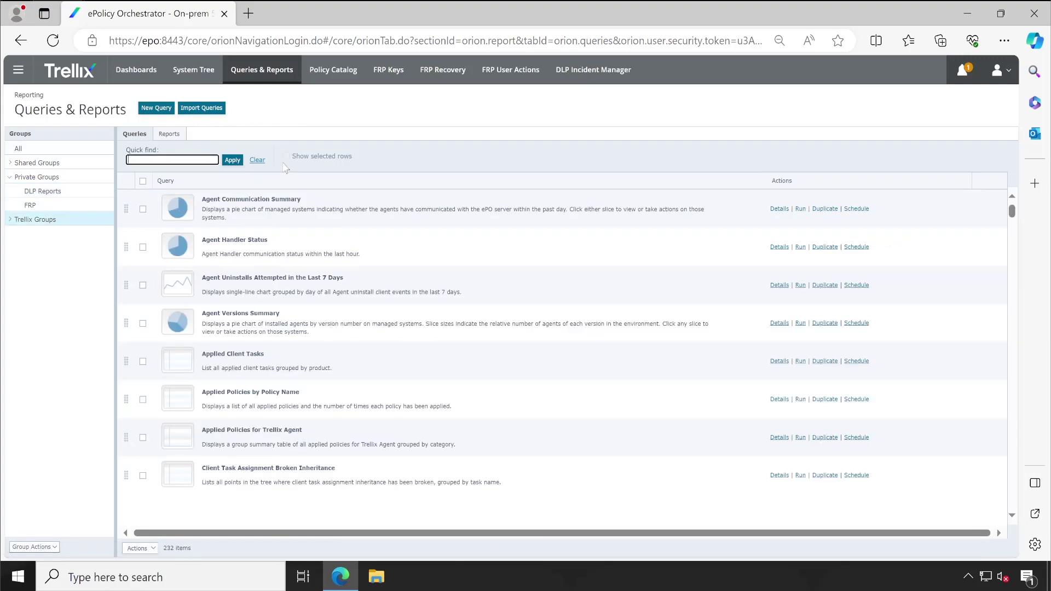